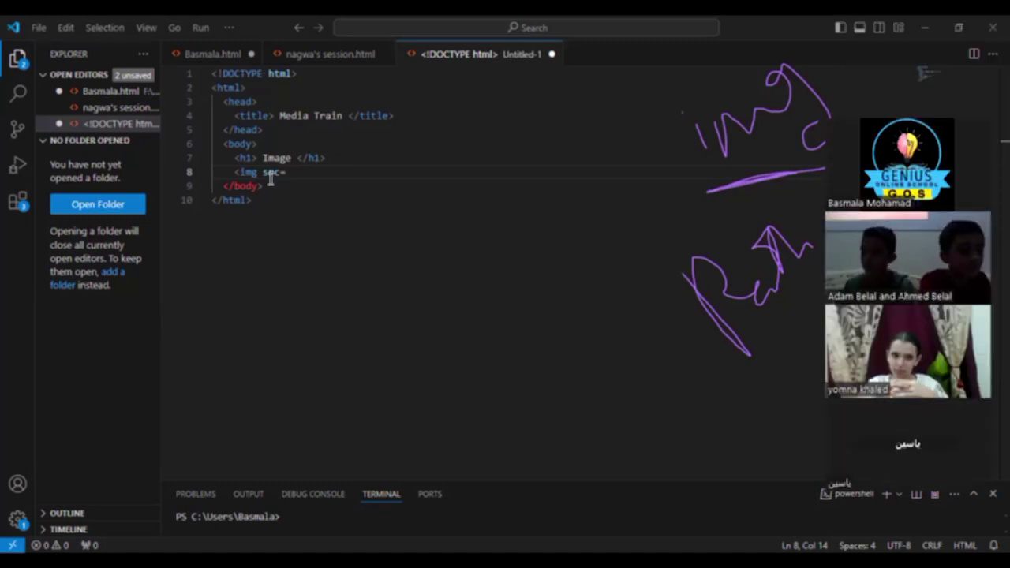
Switch to File Explorer and preview WhatsApp_Image_2023-07-31_at_2.45.09_PM-removebg-preview.png from the Downloads folder.
mouse_move(375, 552)
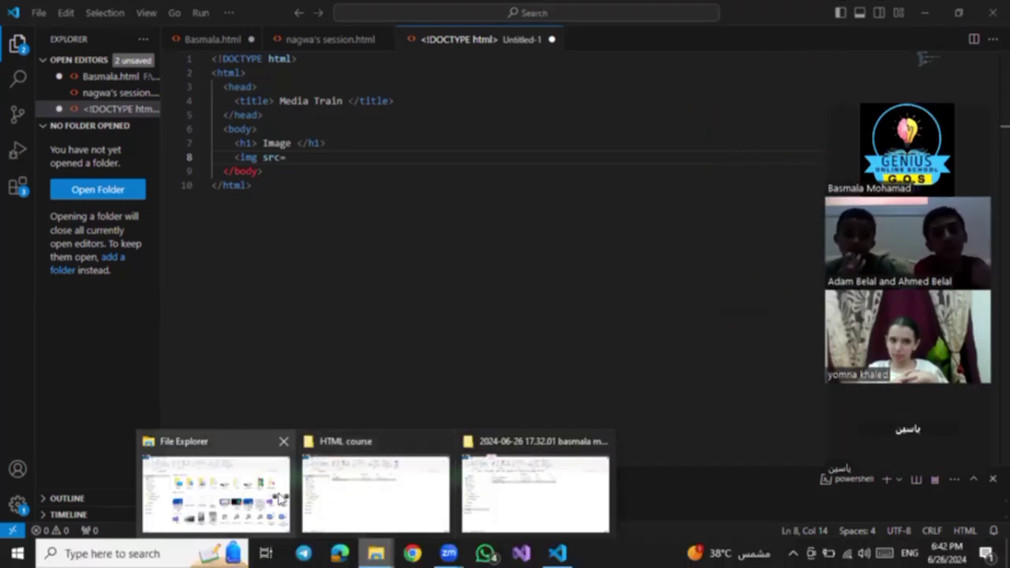
left_click(342, 503)
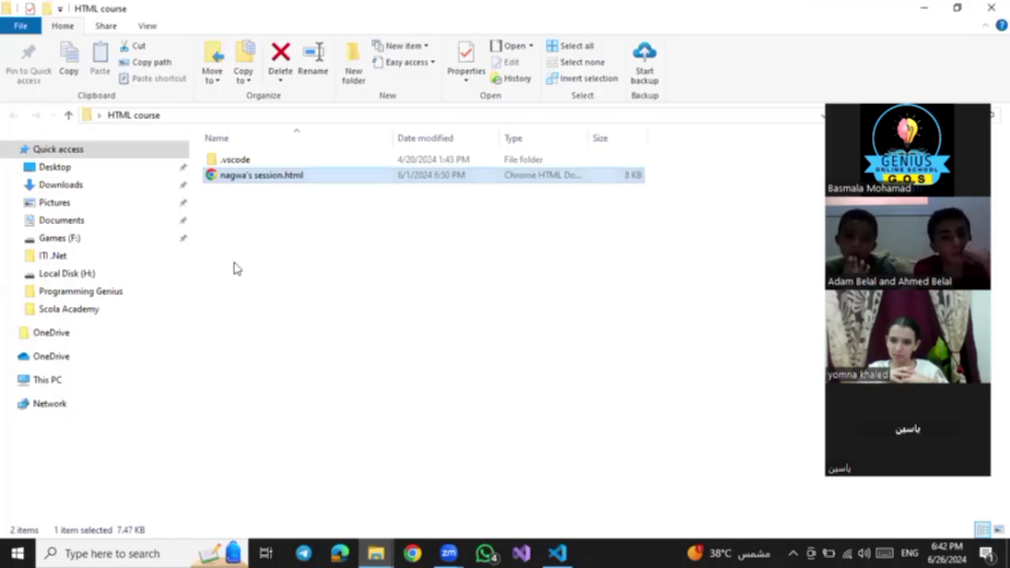
left_click(107, 186)
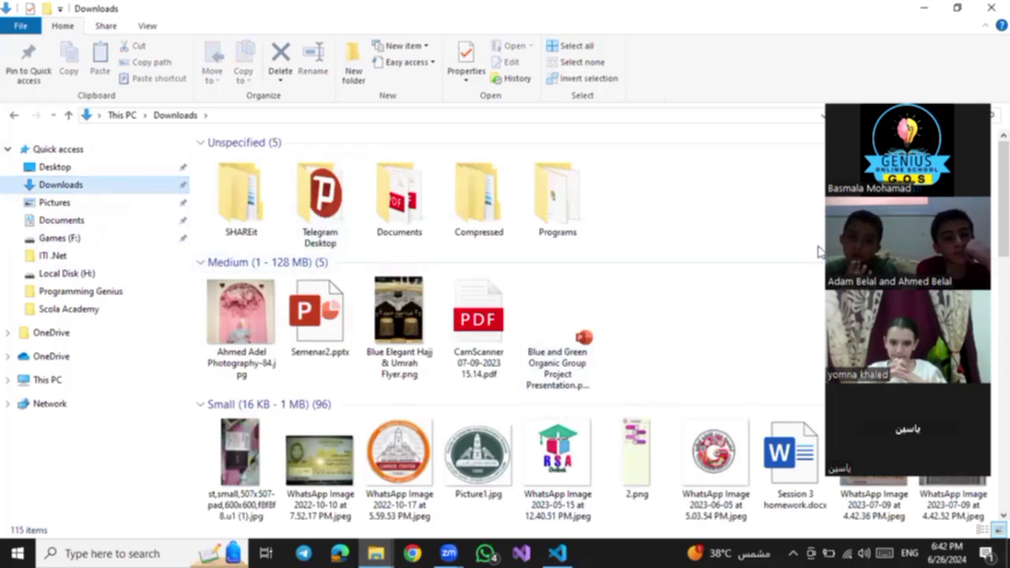
scroll(848, 166, "down", 10)
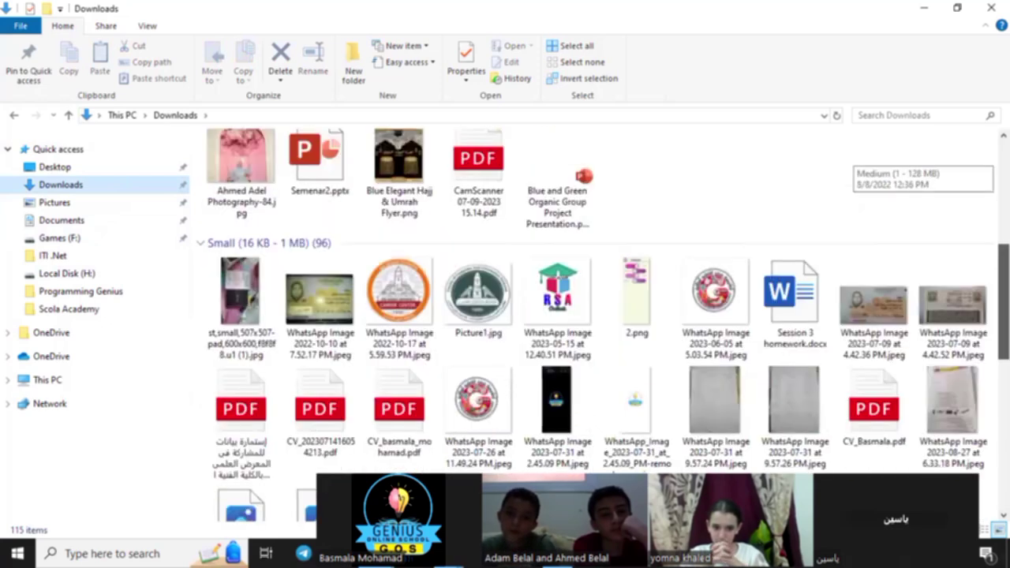
scroll(623, 254, "up", 5)
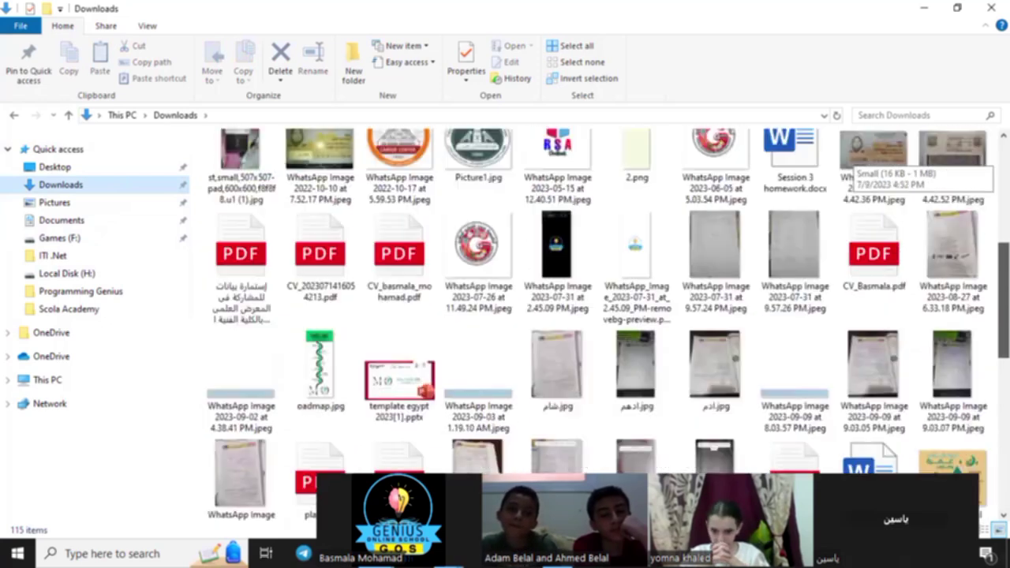
left_click(623, 254)
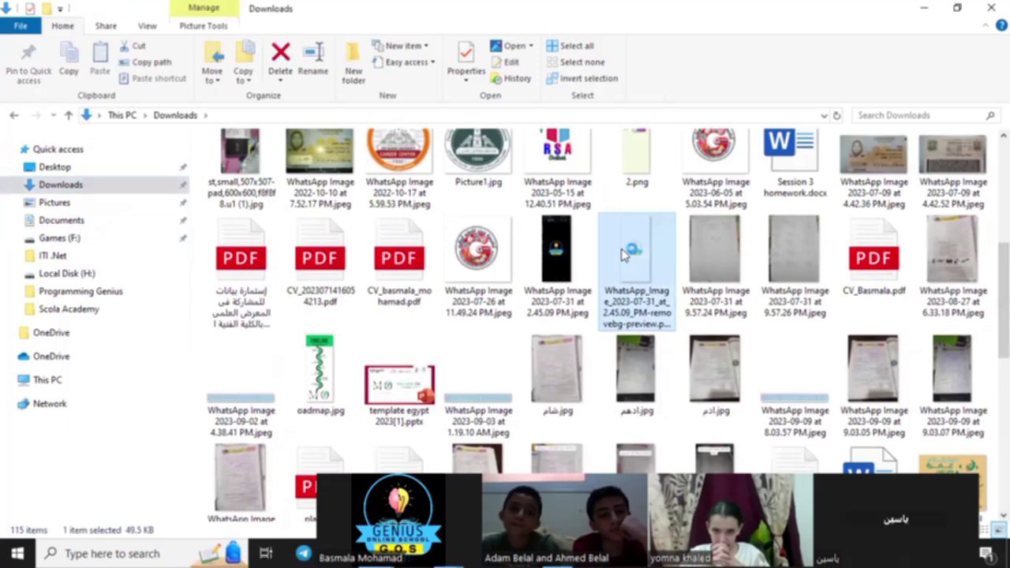
double_click(623, 254)
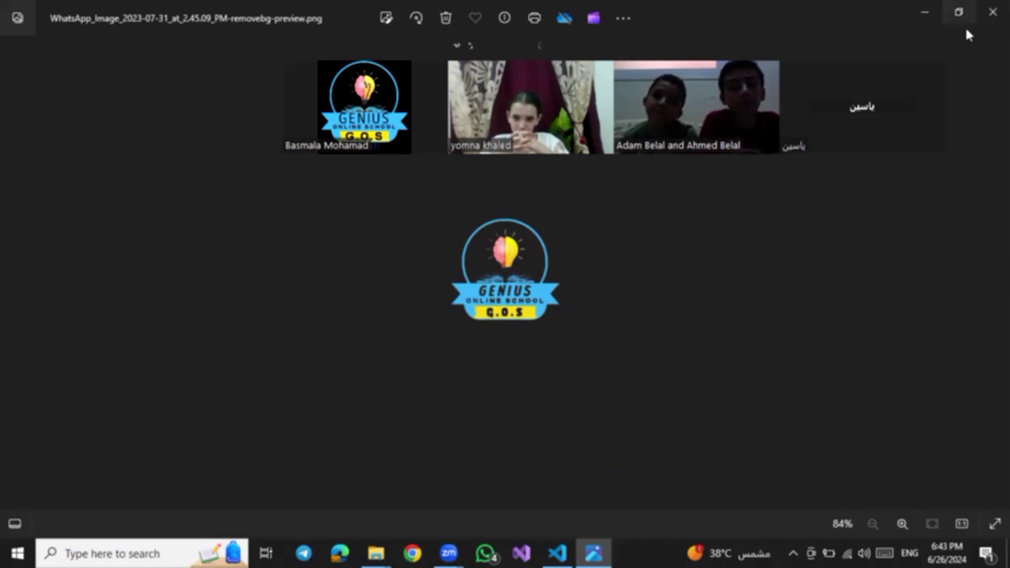
left_click(991, 11)
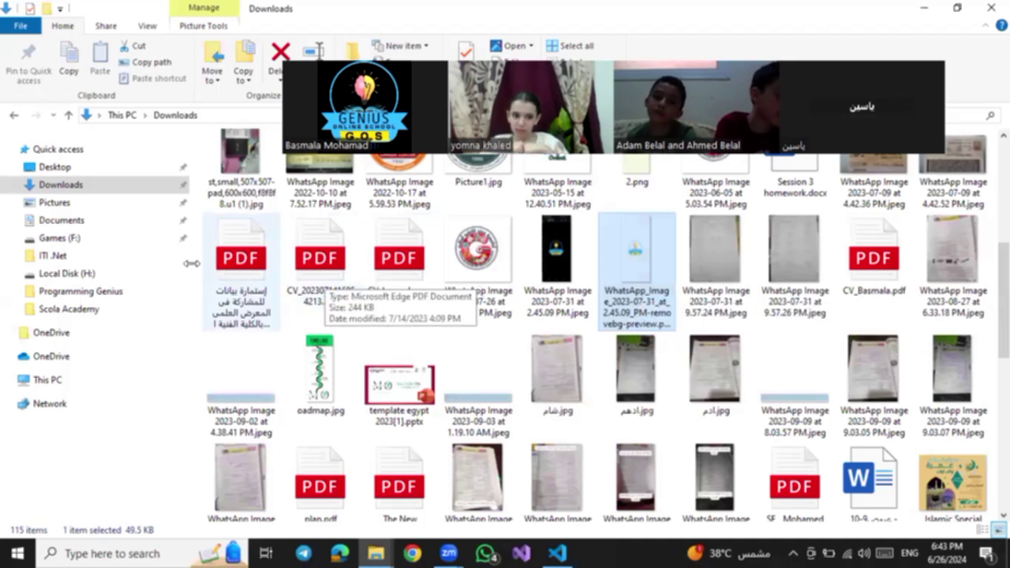
left_click(68, 204)
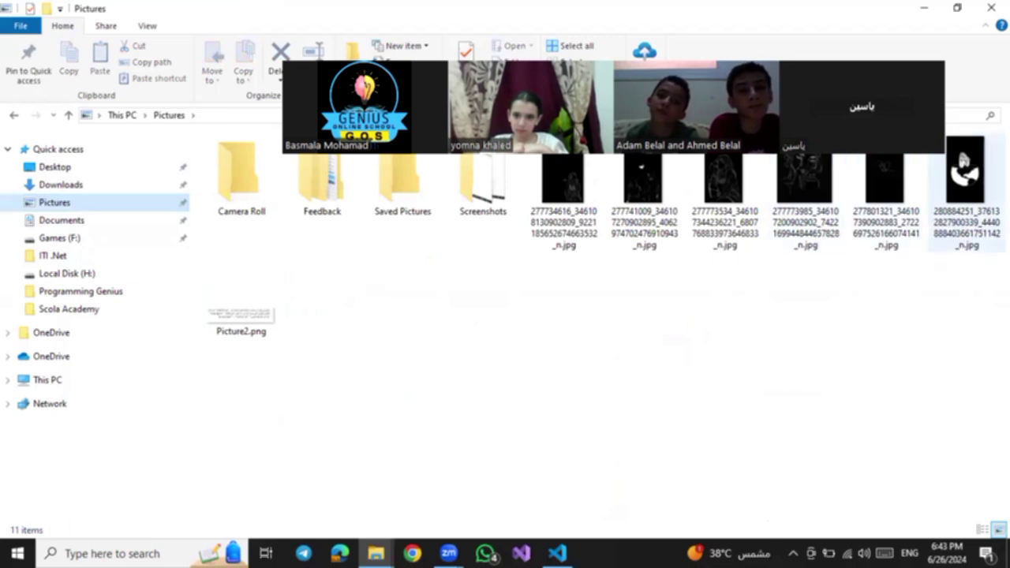
left_click(976, 193)
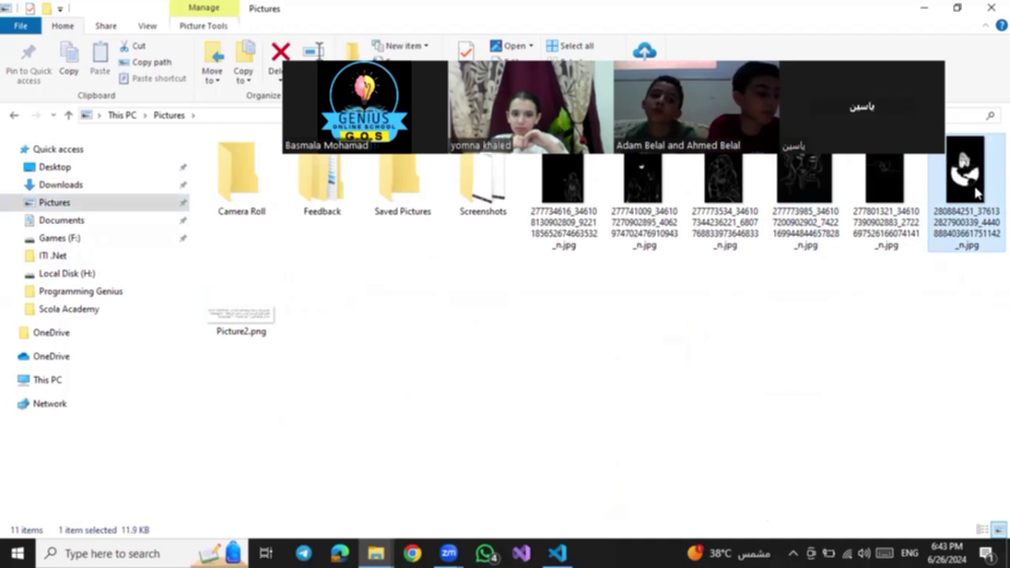
right_click(977, 192)
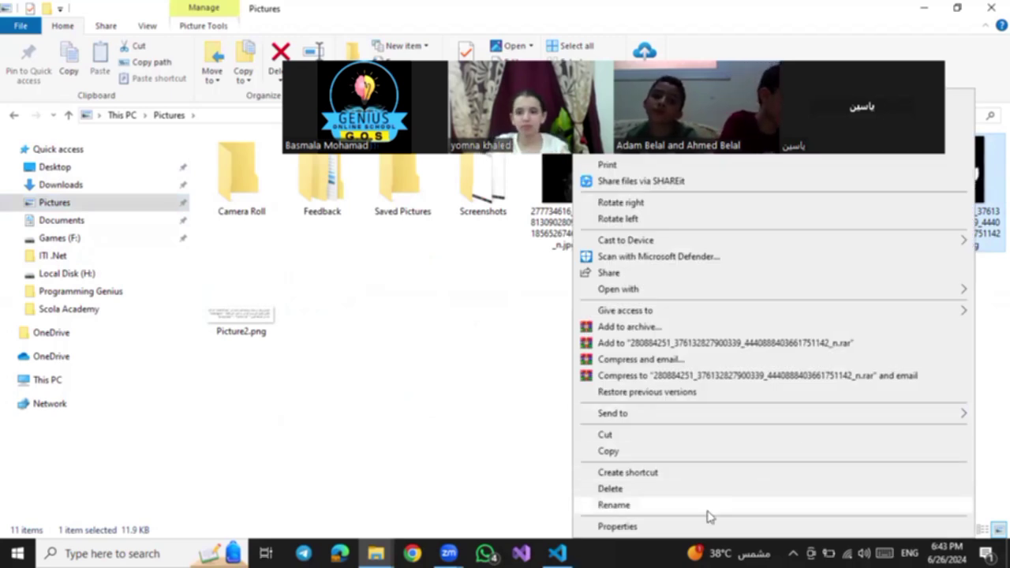
left_click(672, 527)
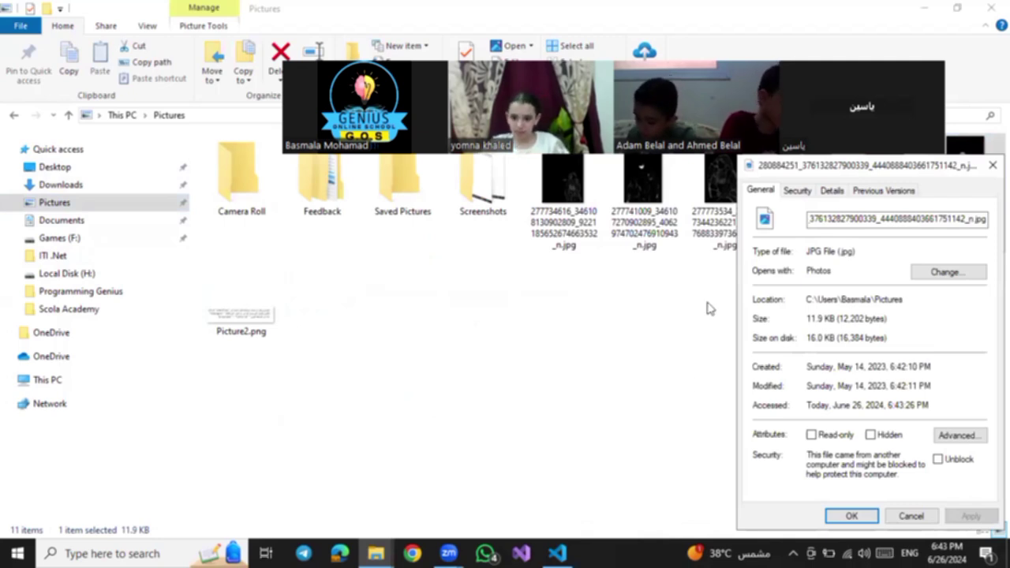
left_click(798, 191)
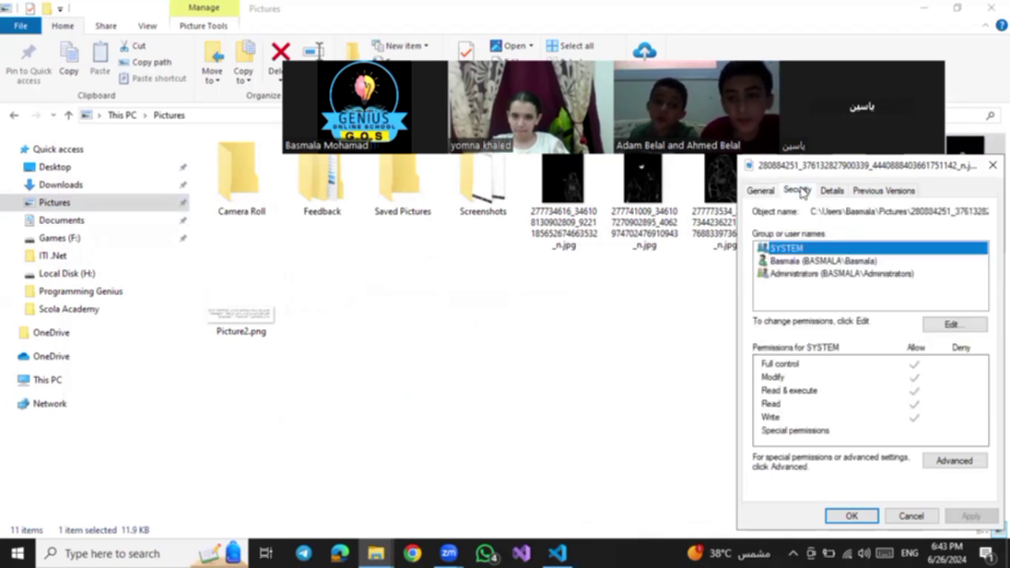
left_click_drag(813, 211, 987, 211)
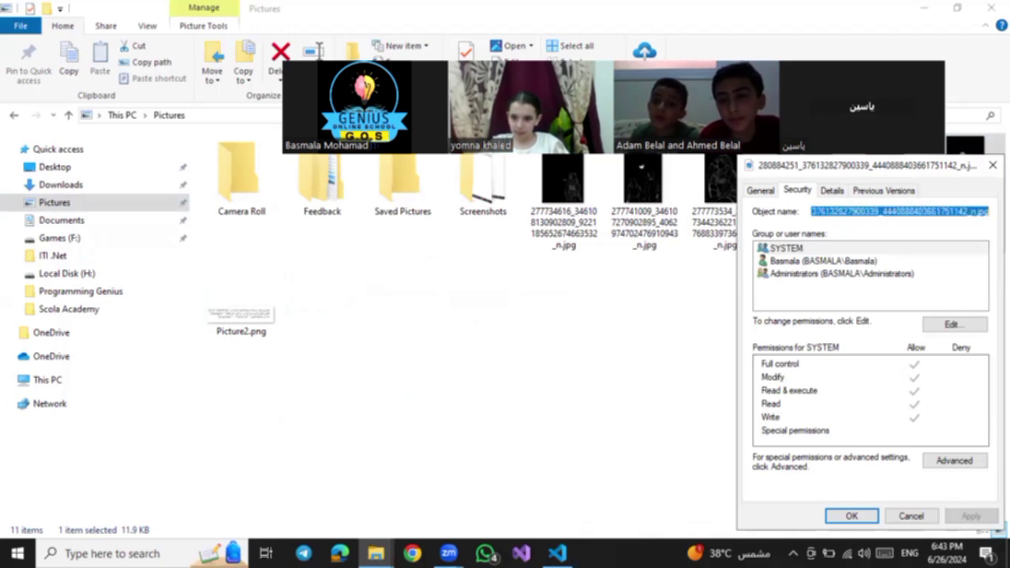
right_click(913, 212)
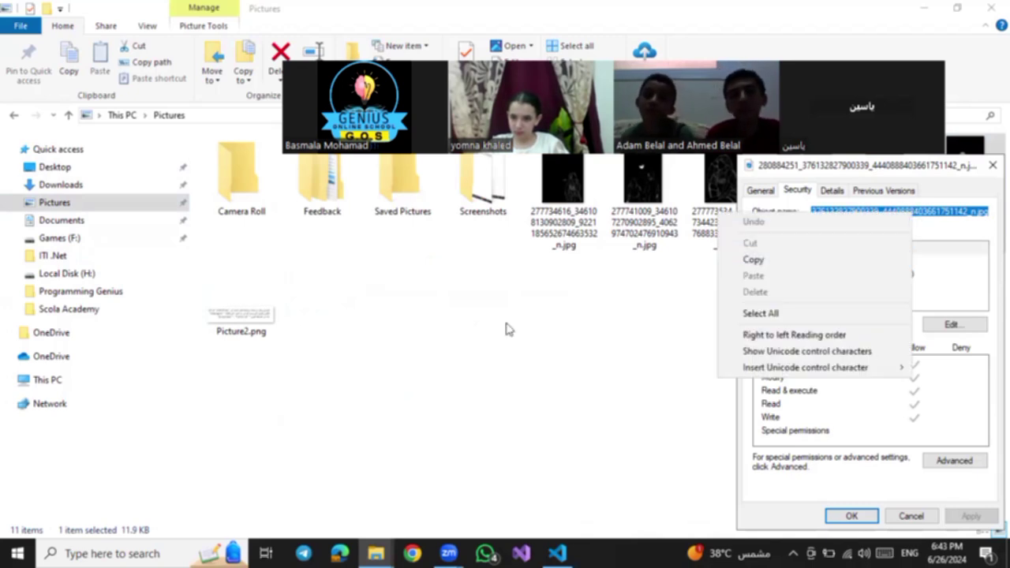
left_click(769, 261)
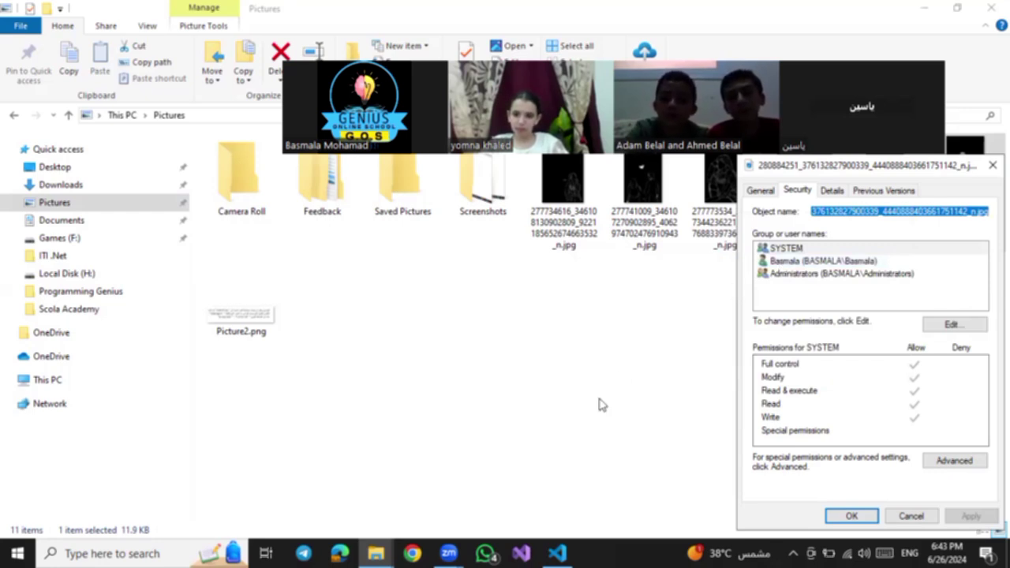
key("Escape")
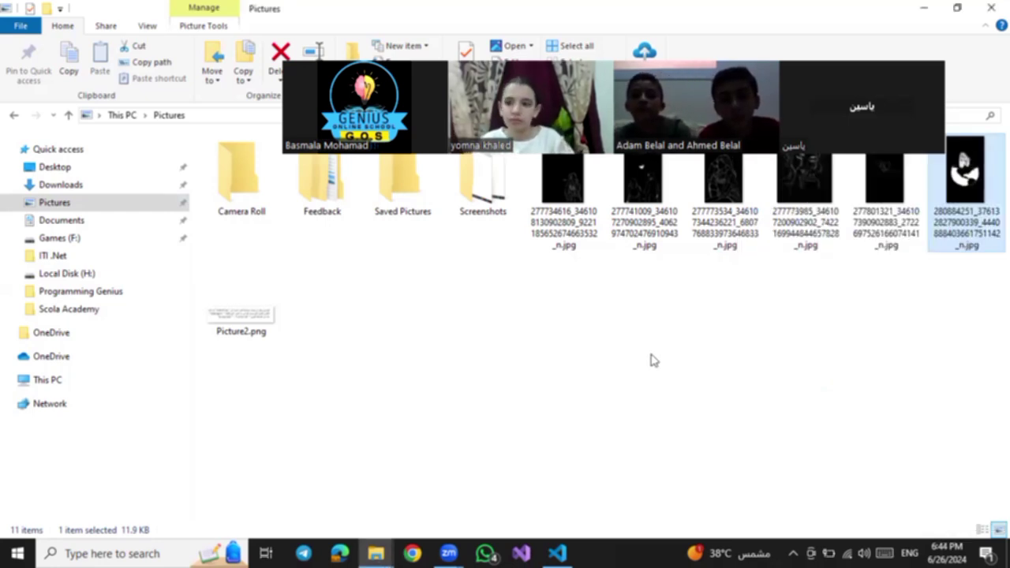
Switch to Visual Studio Code and return to the Pictures folder in File Explorer.
left_click(558, 552)
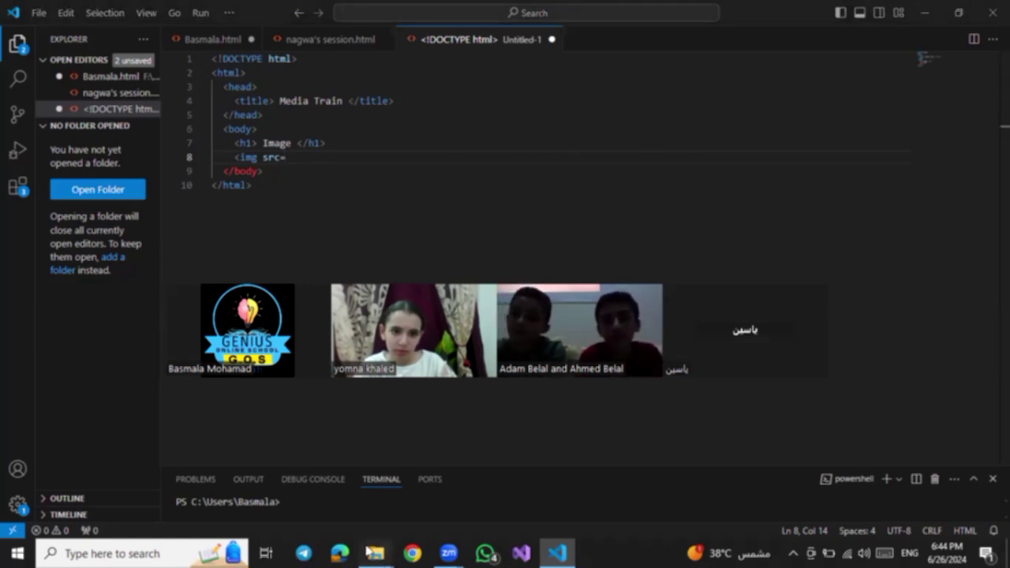
mouse_move(375, 553)
left_click(517, 472)
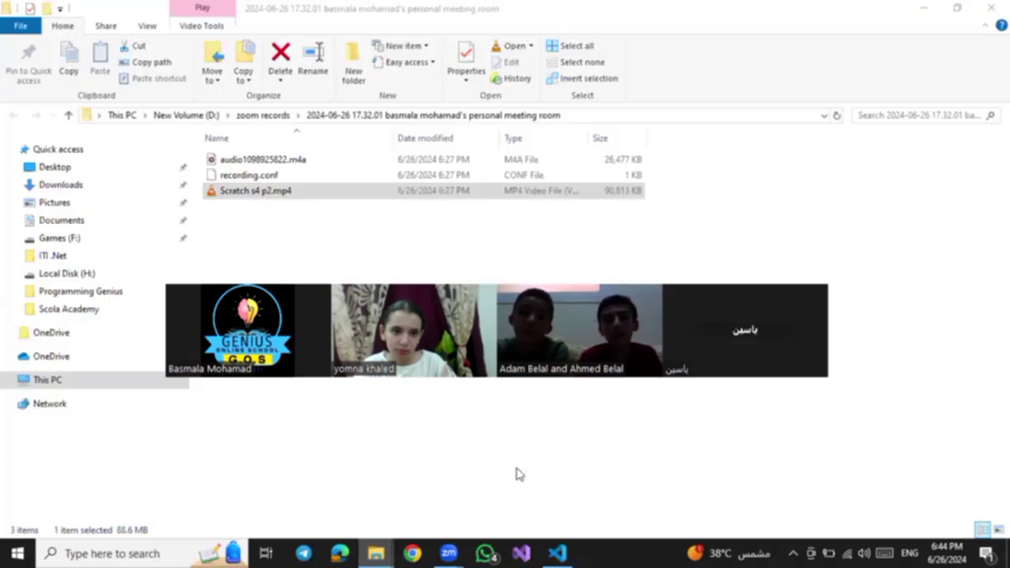
mouse_move(377, 553)
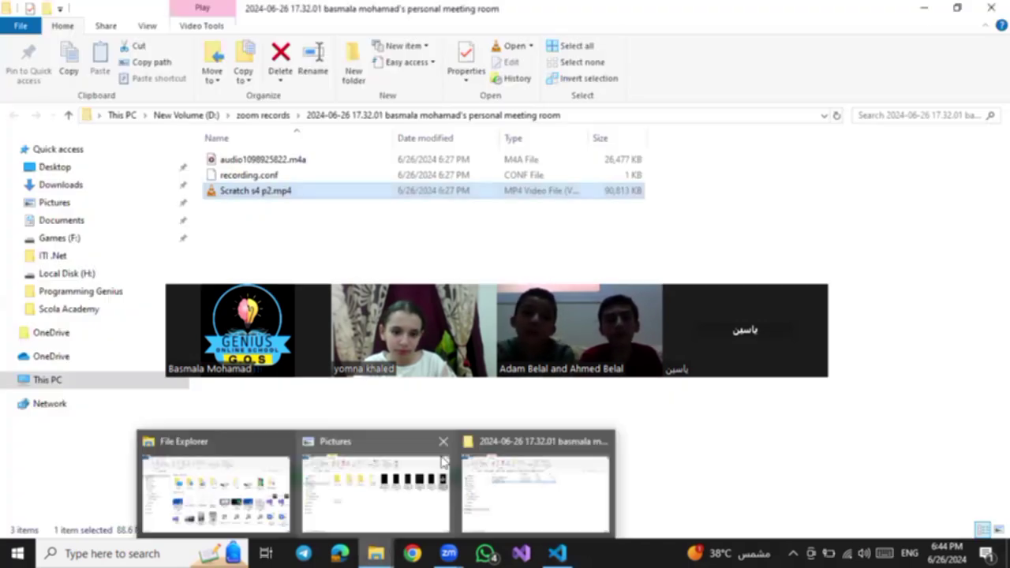
left_click(444, 444)
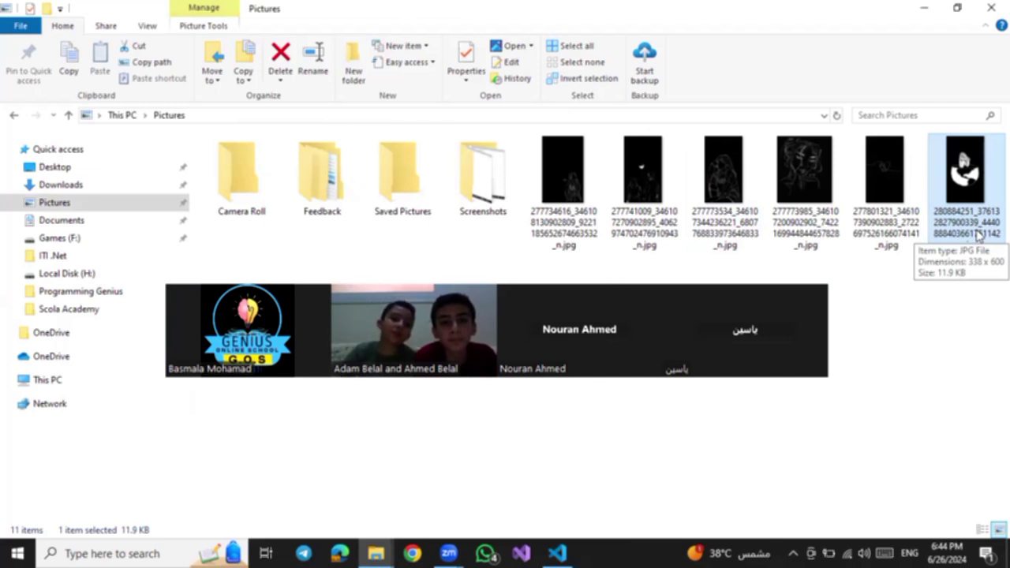
Reopen the properties of the last JPG image in Pictures and compare its general and security information.
right_click(978, 234)
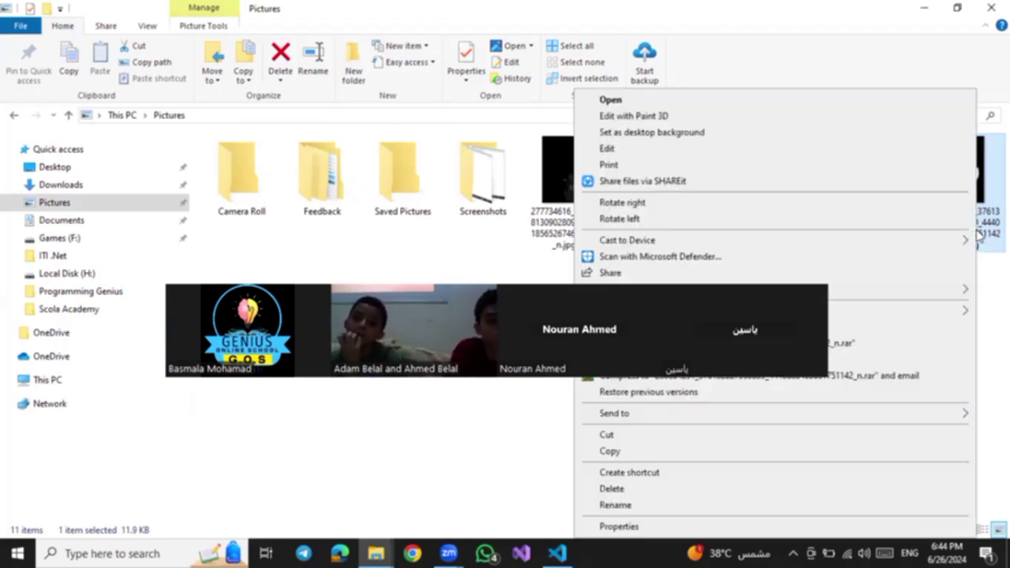
left_click(765, 528)
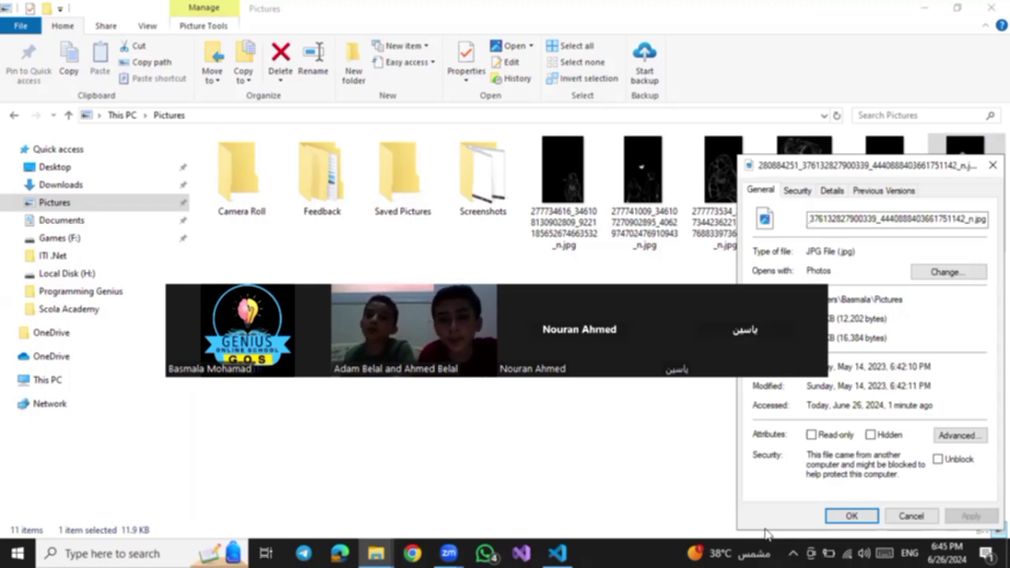
left_click(795, 191)
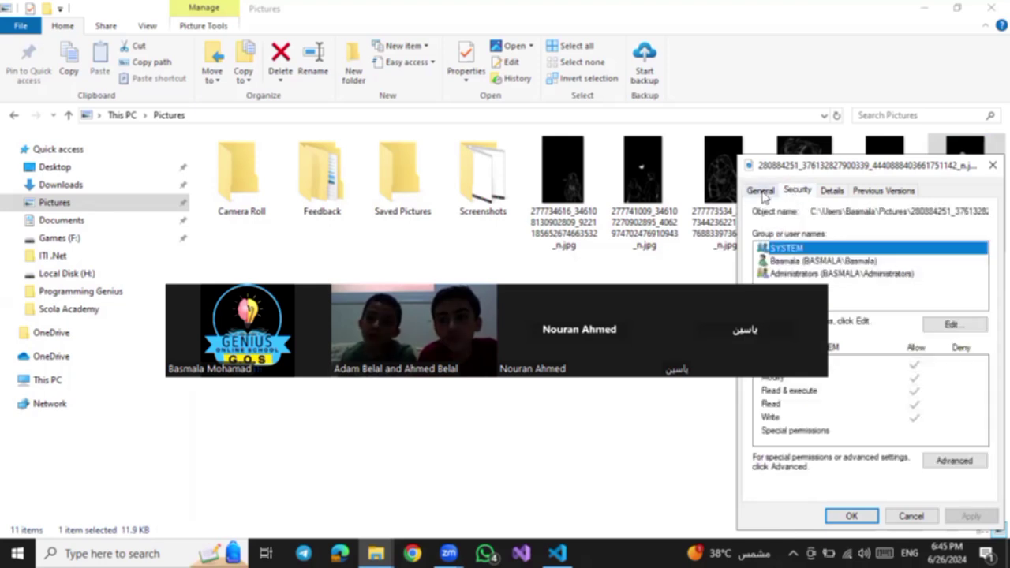
left_click(762, 192)
left_click(796, 192)
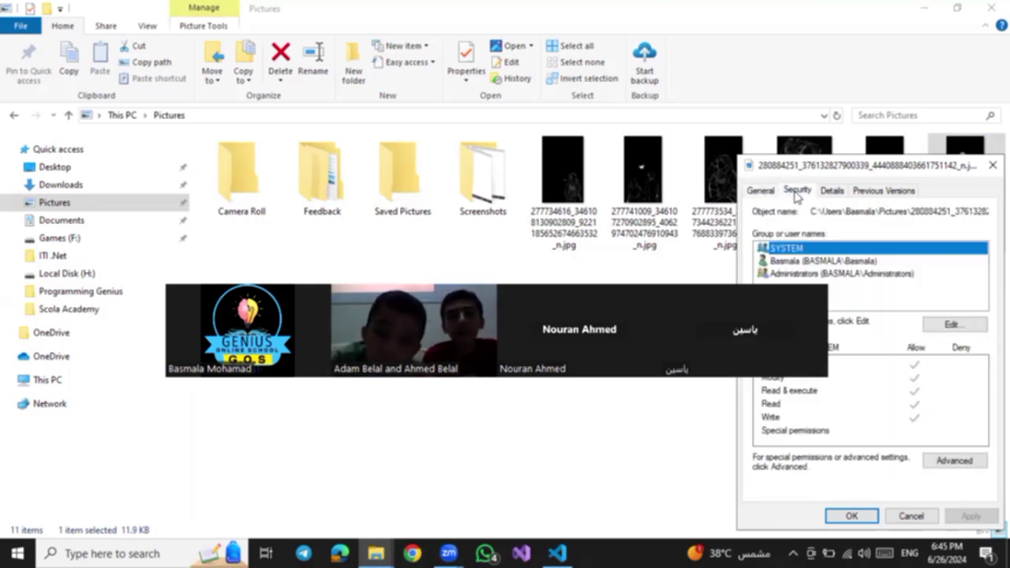
left_click(763, 192)
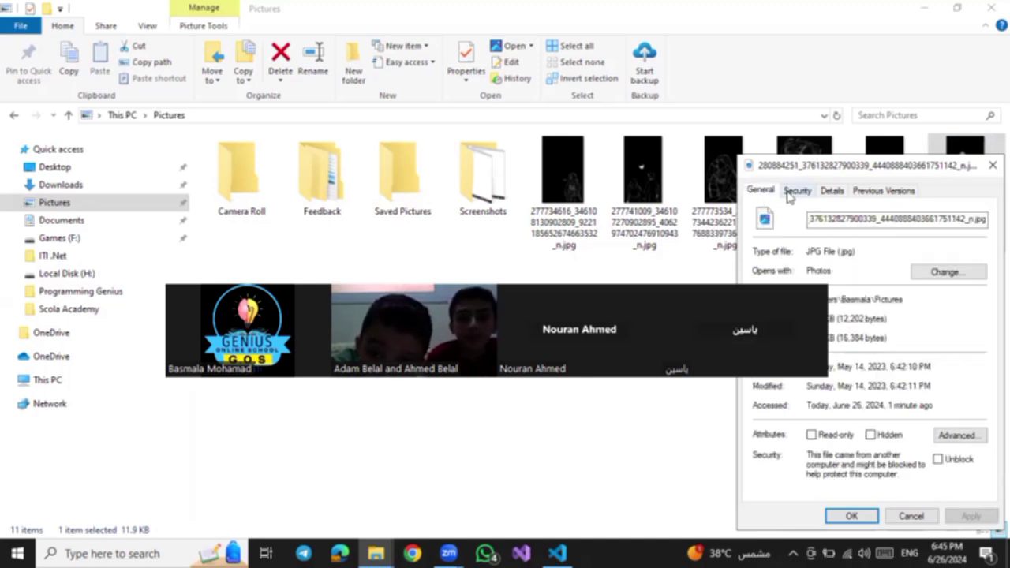
left_click(791, 191)
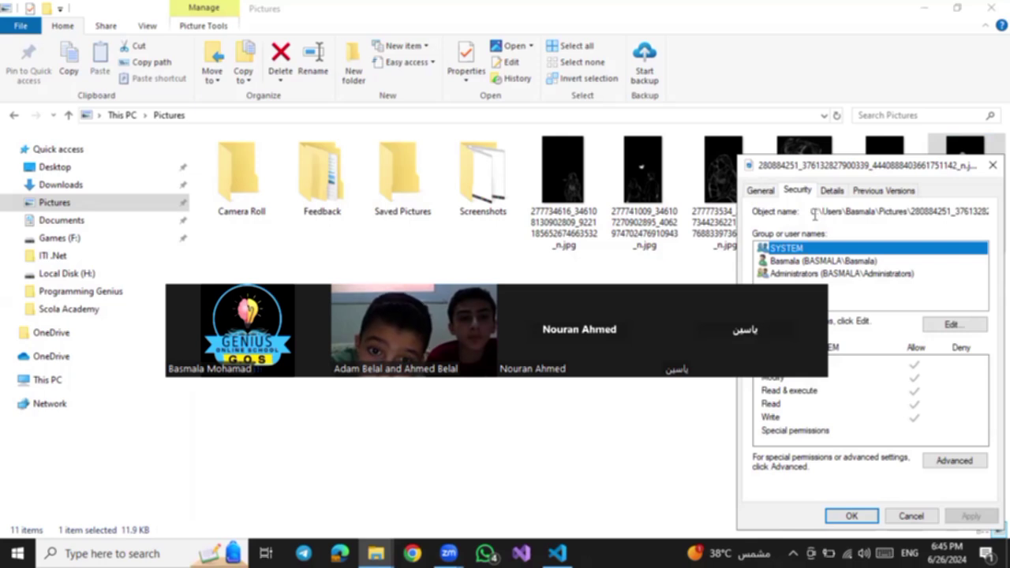
Select the image's complete object name in the security properties and copy it again.
left_click(813, 214)
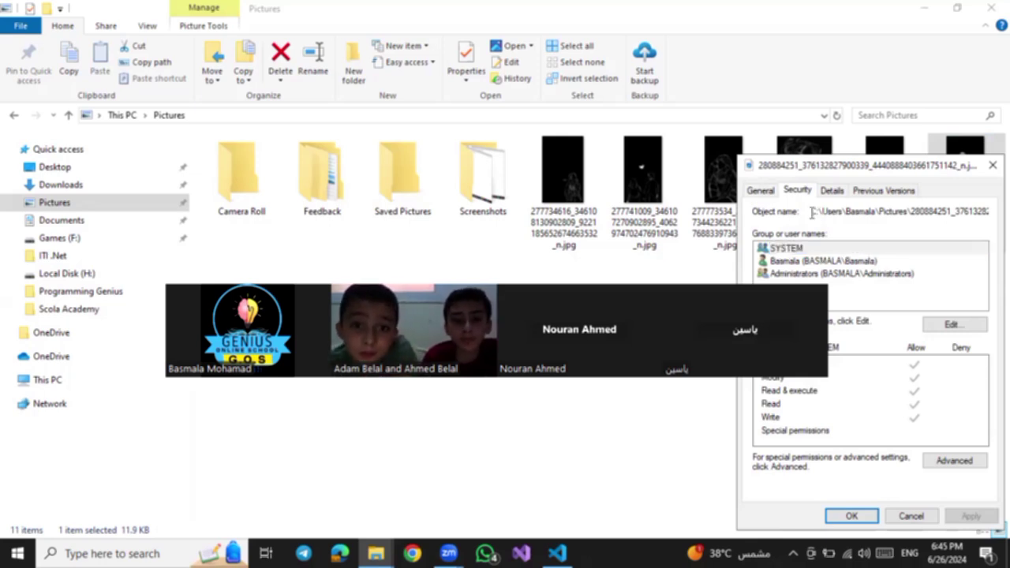
left_click_drag(812, 212, 987, 213)
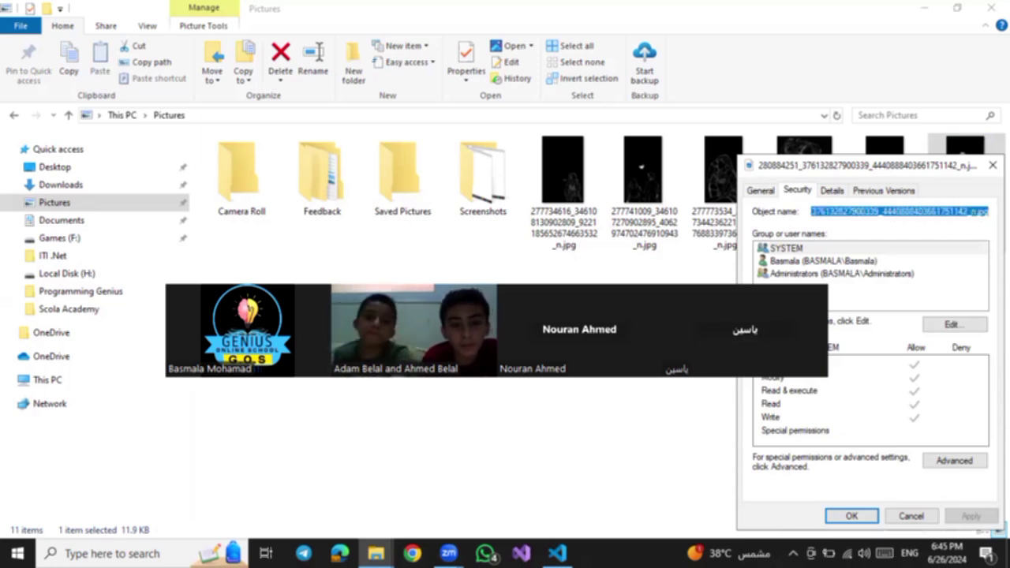
right_click(949, 211)
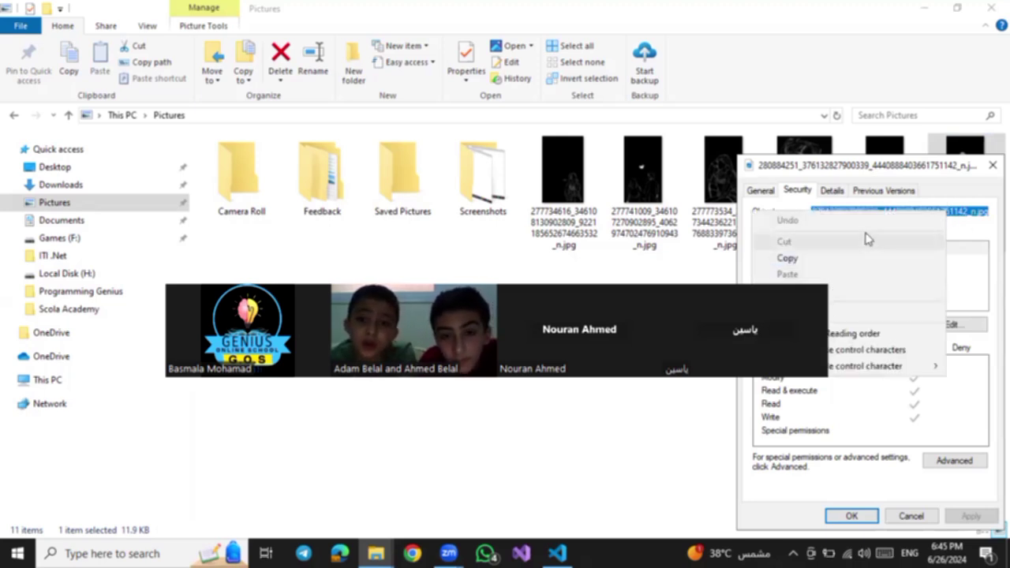
left_click(840, 262)
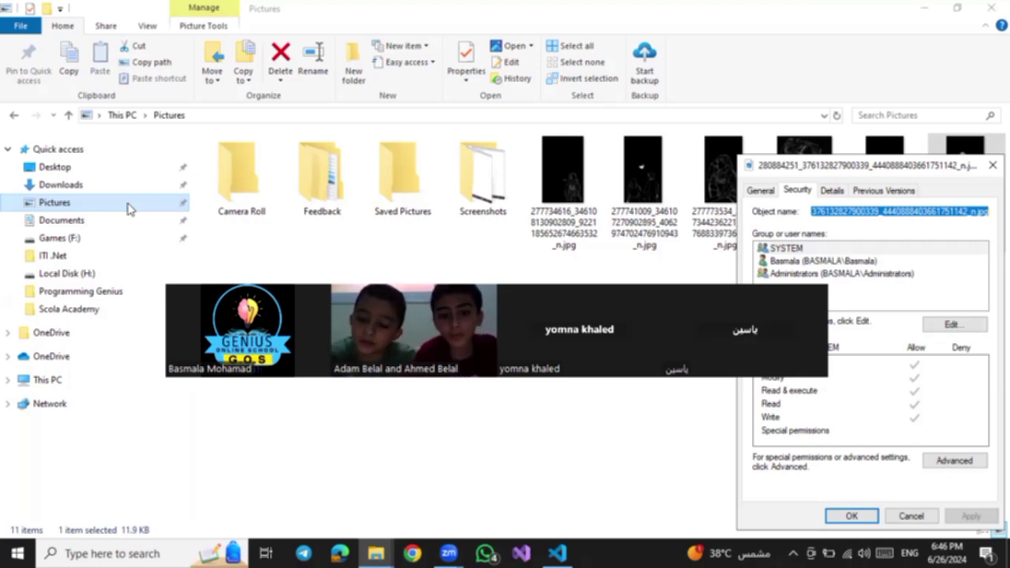
Switch to Visual Studio Code and paste the copied image path in double quotes as the img tag's src value.
left_click(557, 553)
type("\"")
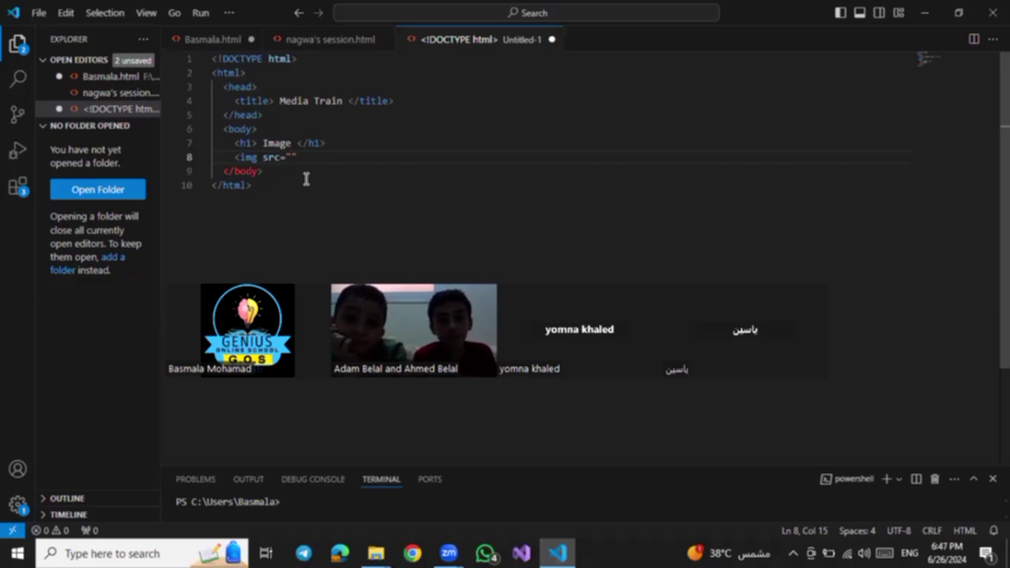
key("ctrl+v")
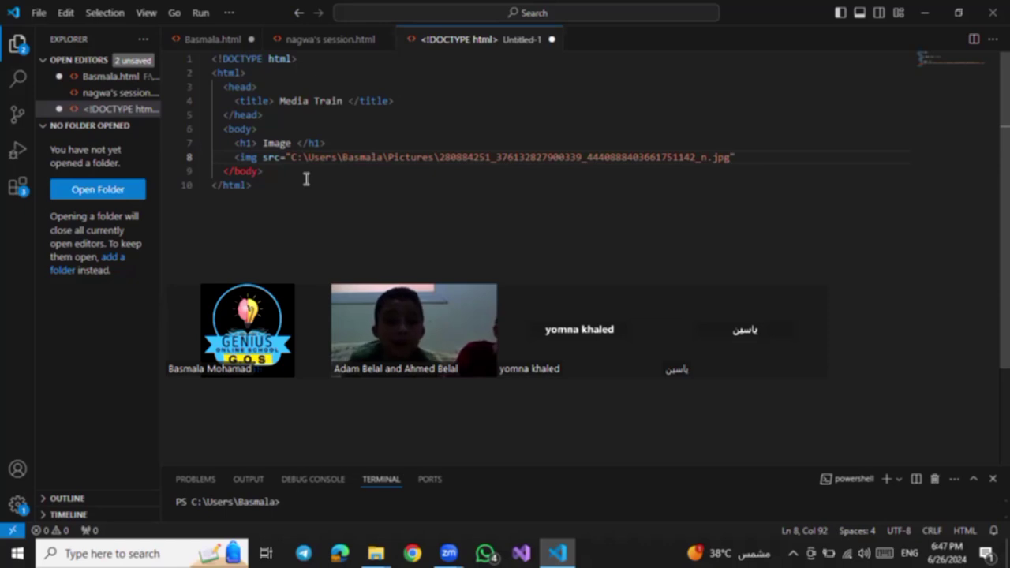
left_click(760, 160)
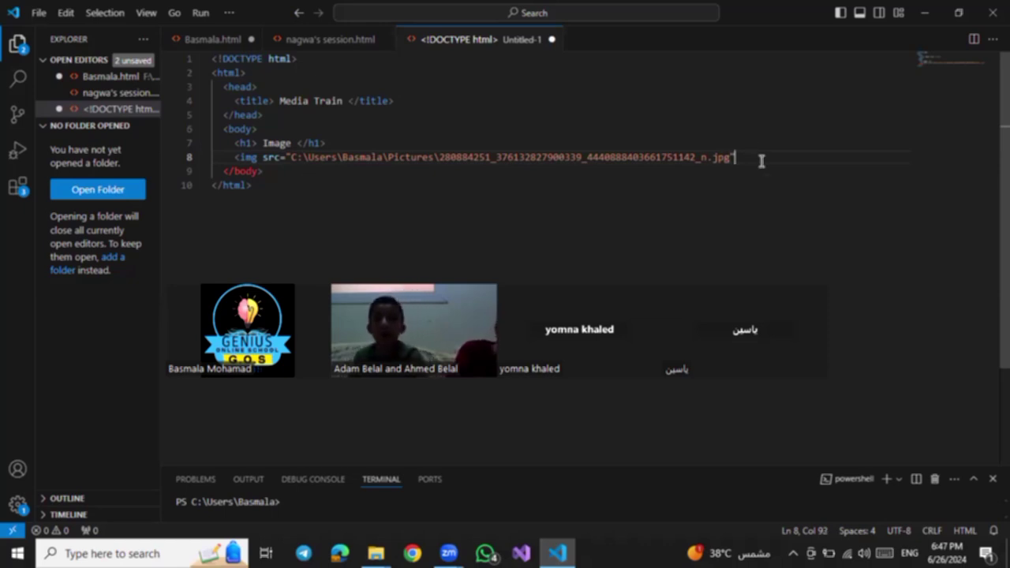